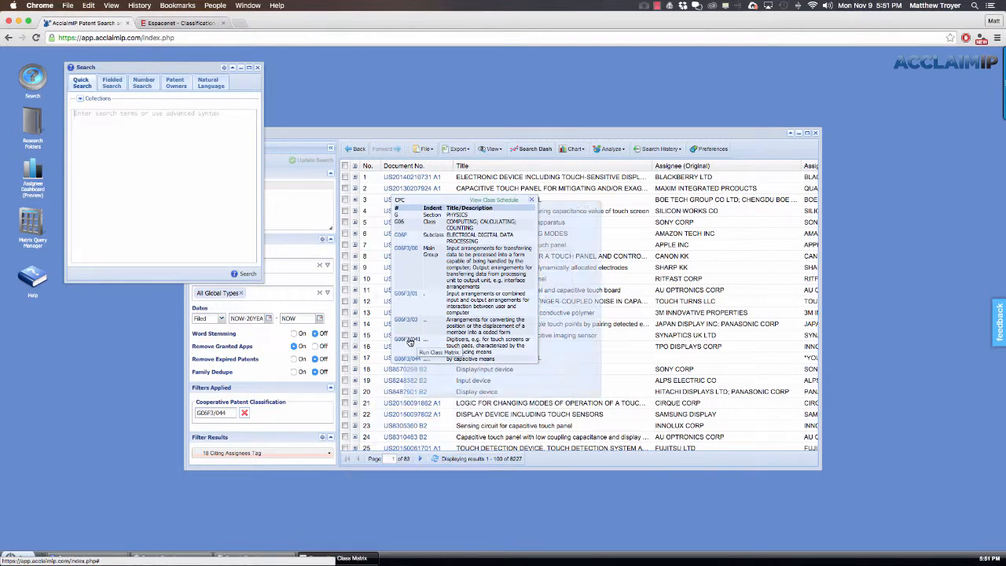
Generate a class matrix for CPC class G06F3/041, dismiss the CPC description popup, and run the matrix.
click(415, 344)
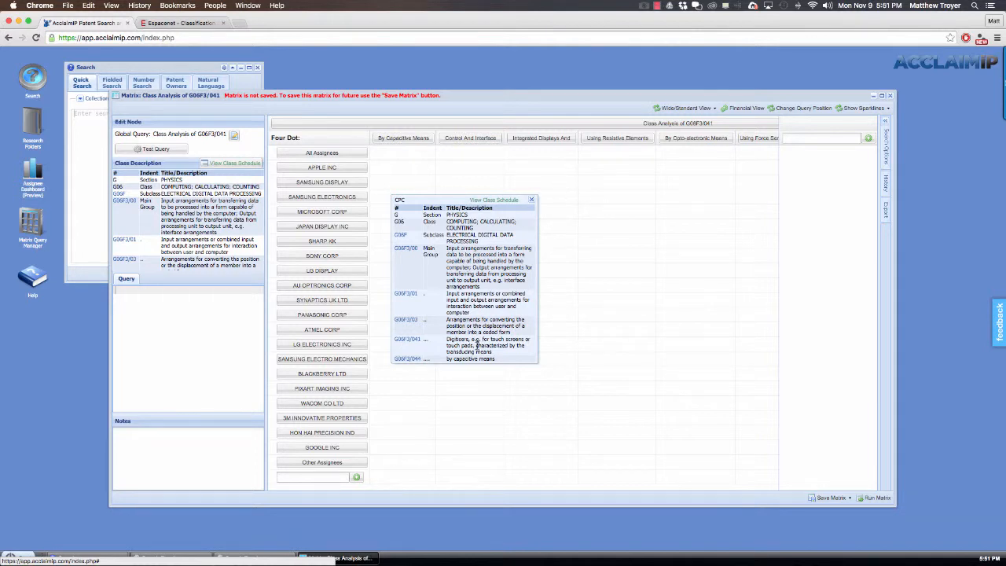
drag(475, 345, 495, 353)
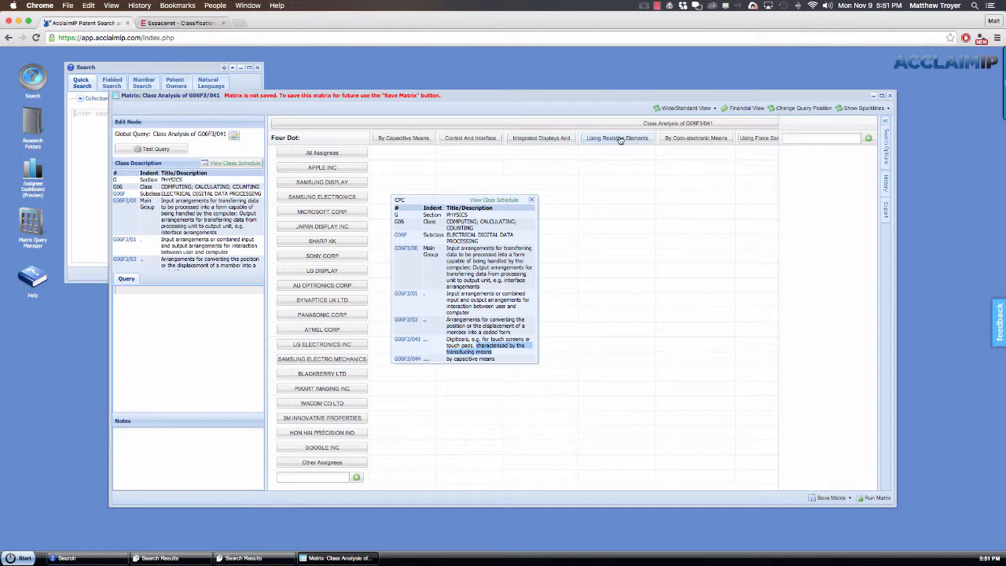
click(533, 201)
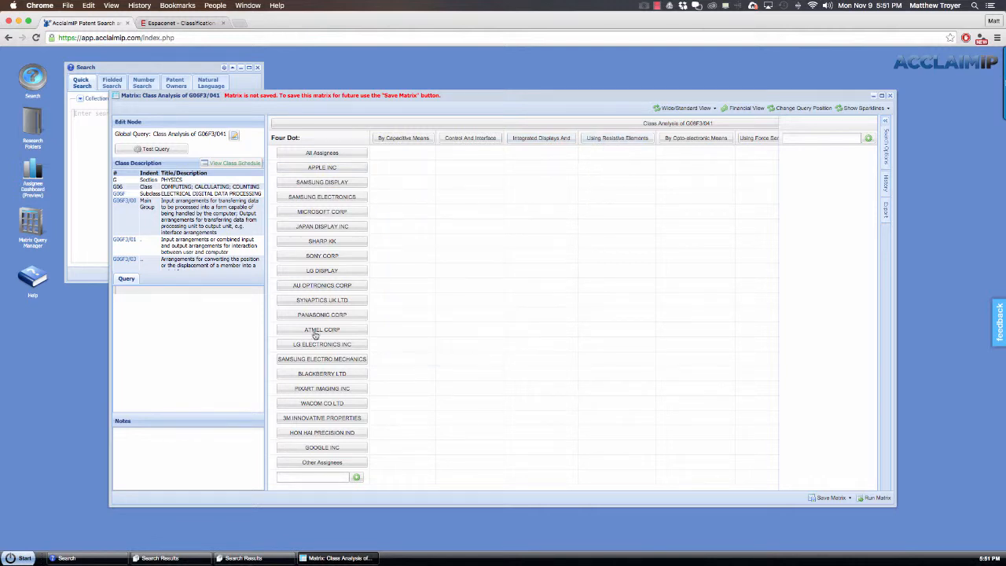
click(871, 500)
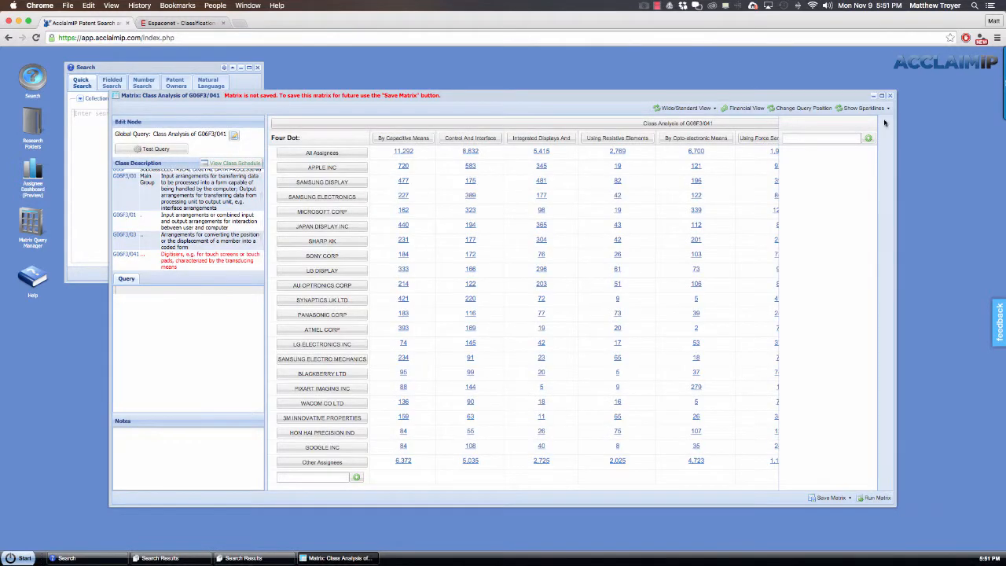
Set the matrix search options to remove granted apps and use CPC type CPCI, and rerun the matrix.
click(886, 119)
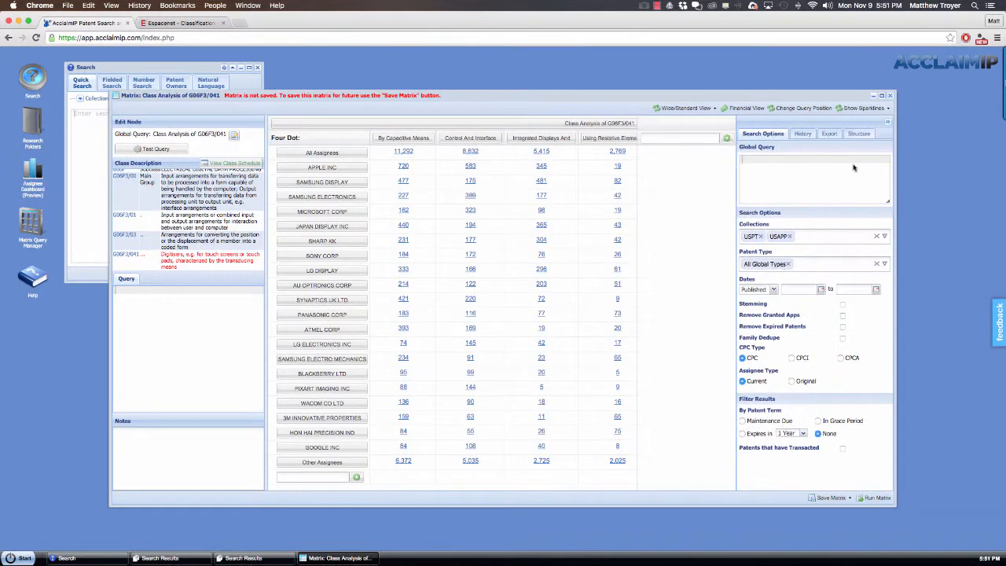
click(843, 316)
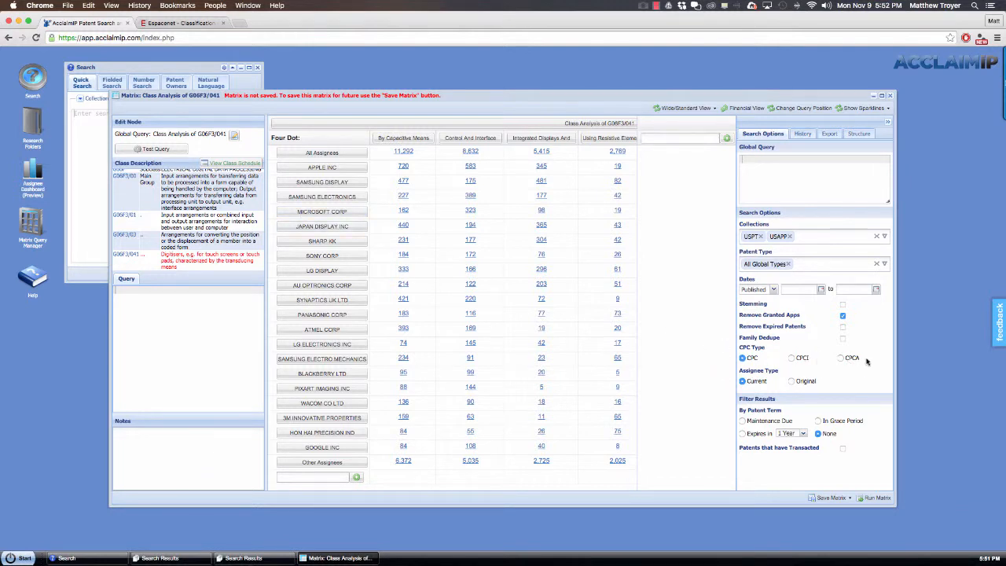
click(792, 358)
click(878, 498)
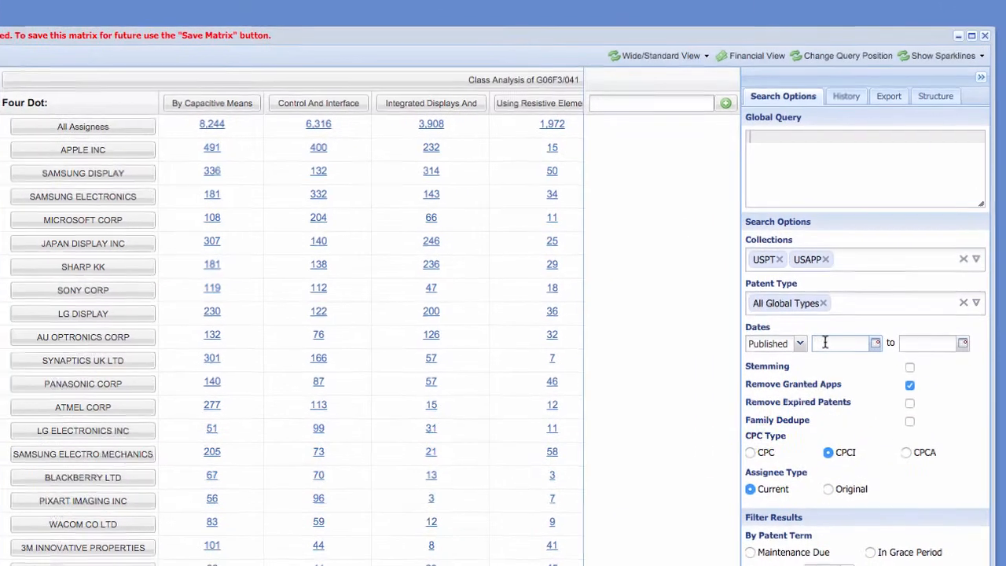
Limit the matrix to patents published from NOW-7DAYS to NOW and rerun it.
click(789, 289)
text(NOW-7DA)
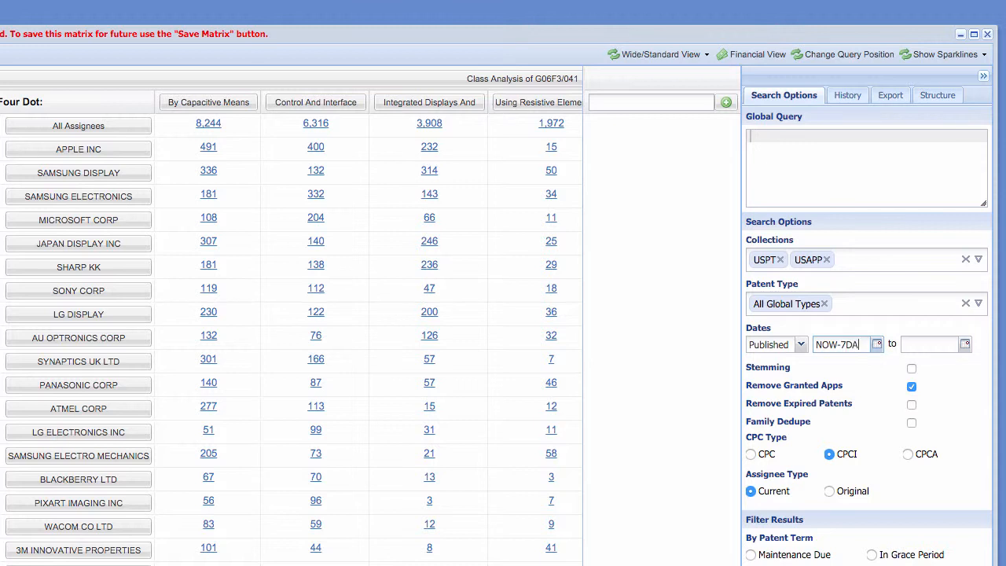
text(YS)
key(Tab)
text(N)
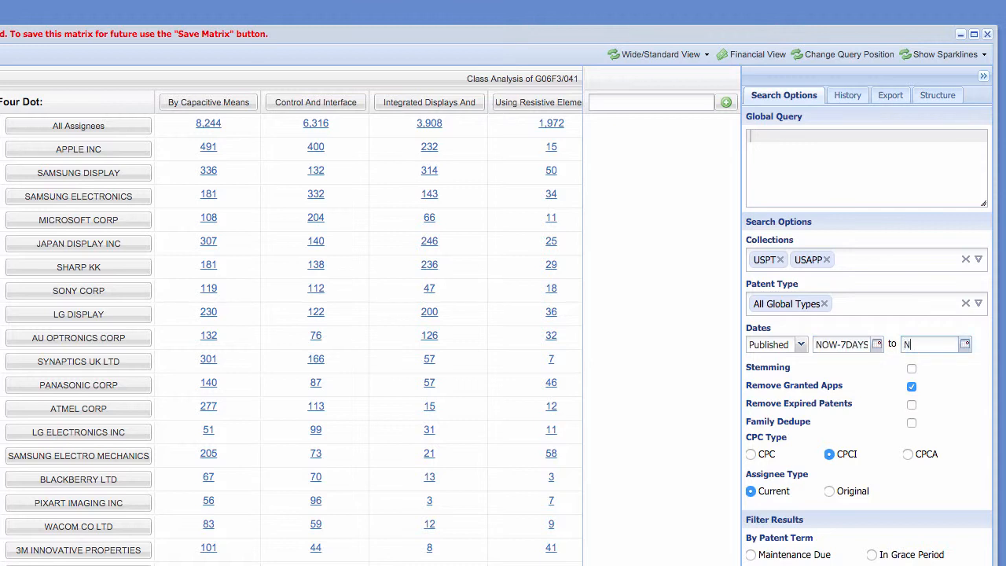
text(OW)
key(Return)
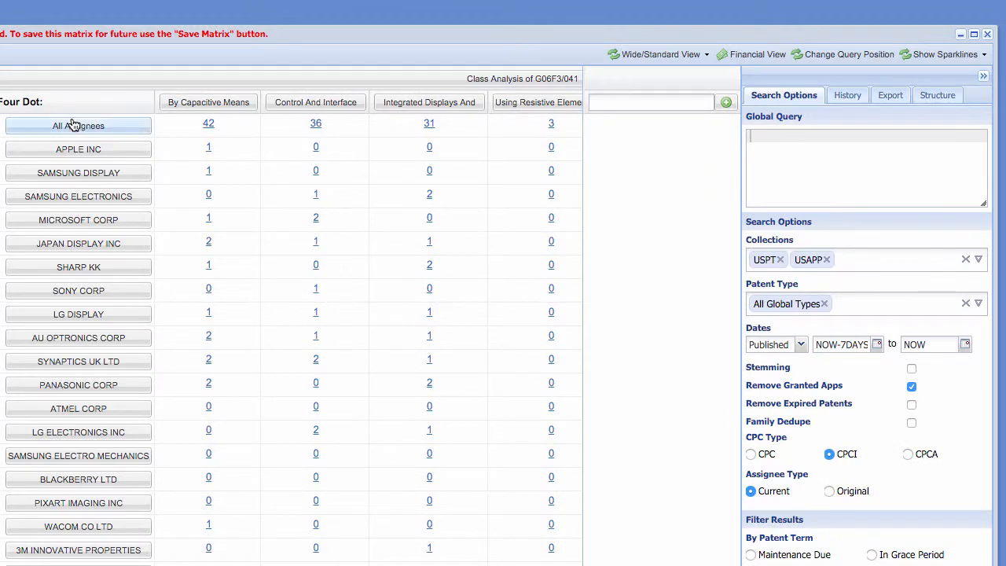
Review the list of documents for All Assignees under By Capacitive Means, and close the results.
click(208, 124)
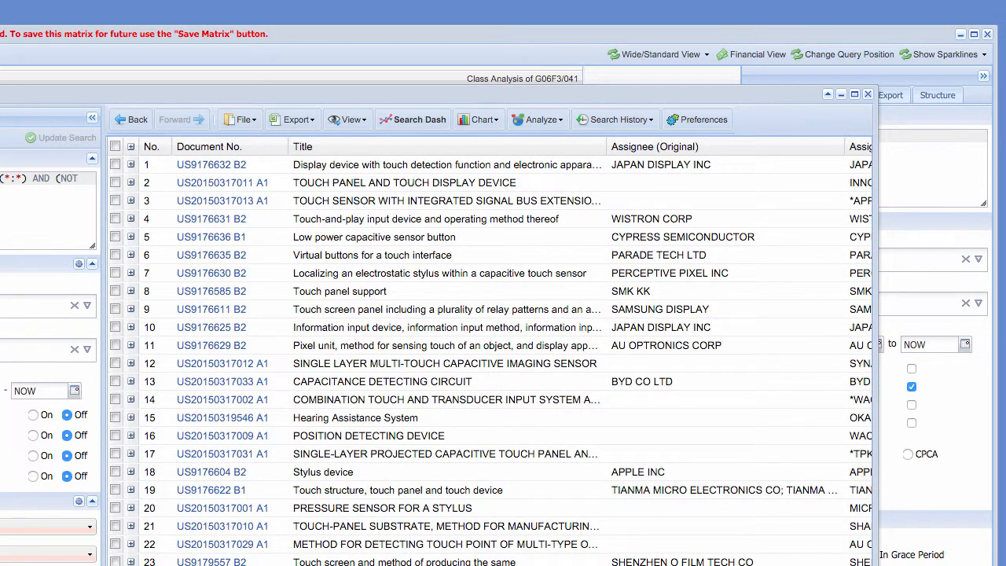
scroll(207, 386, down, 4)
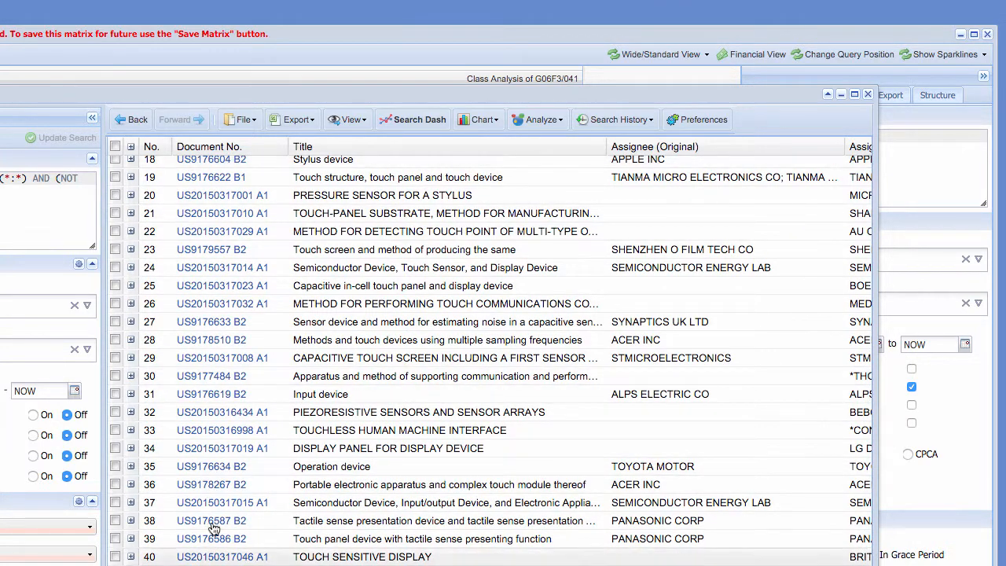
scroll(207, 507, up, 4)
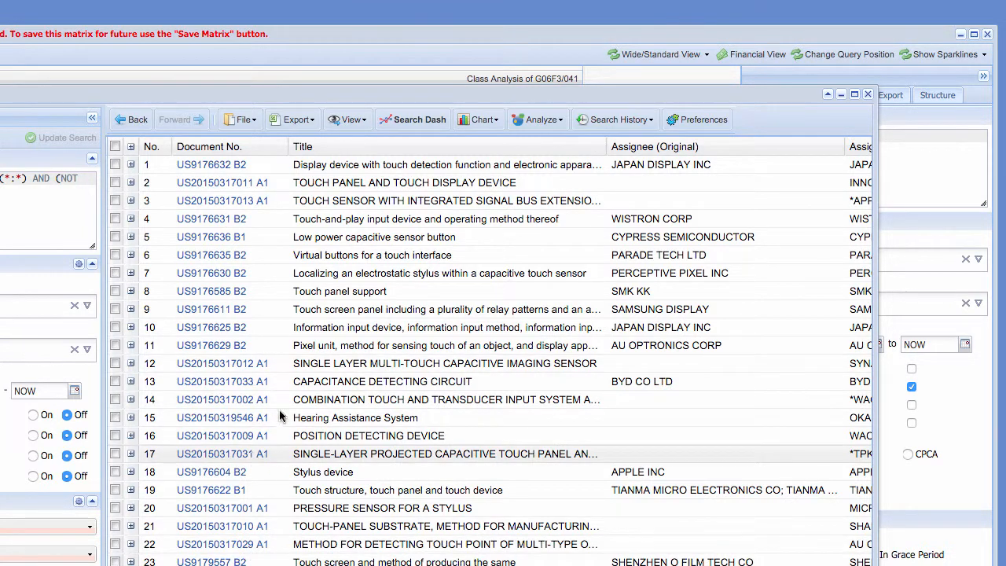
click(868, 96)
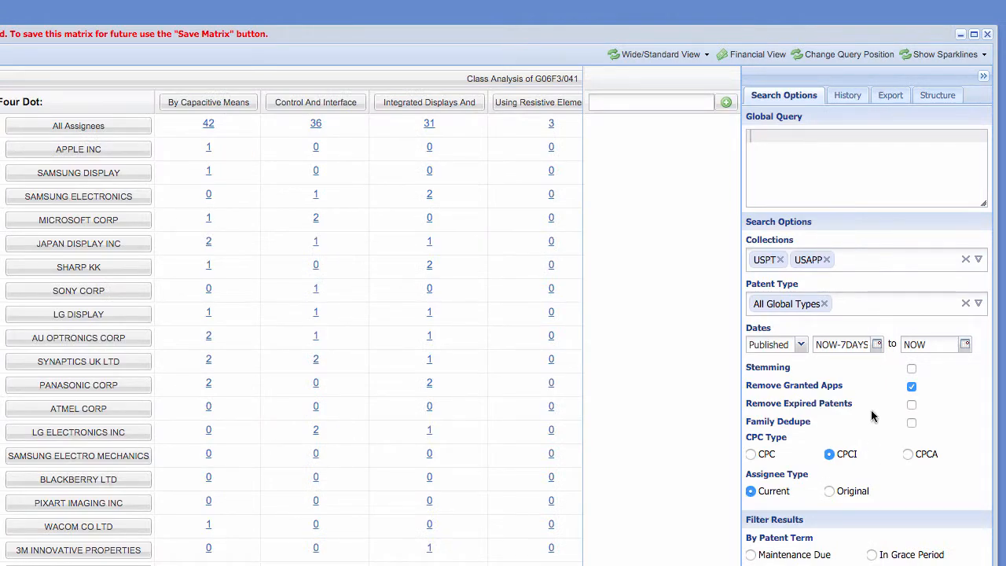
Inspect the capacitive, interface, integrated display and resistive column nodes, and select the Class Analysis of G06F3/041 root node.
mouse_move(772, 385)
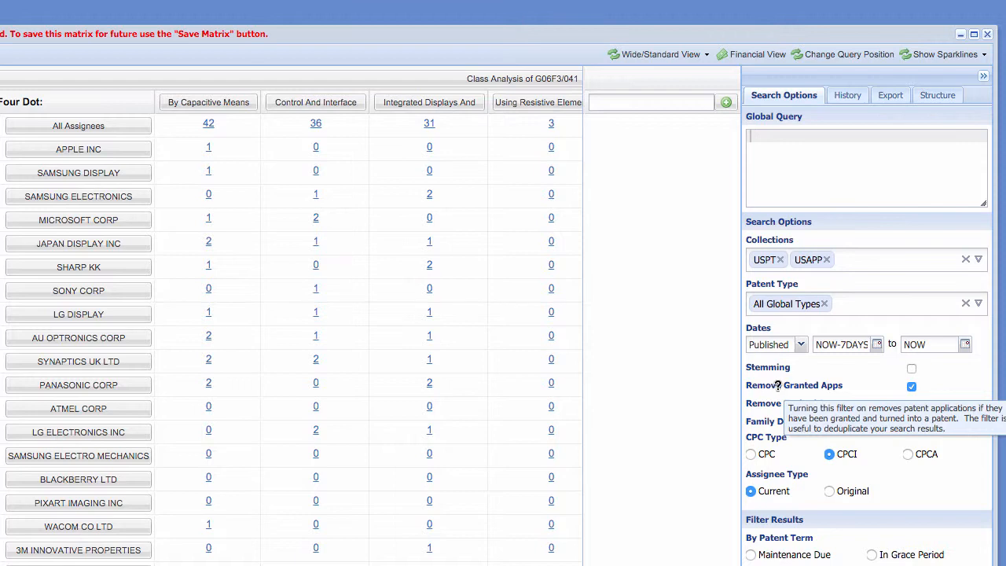
click(208, 100)
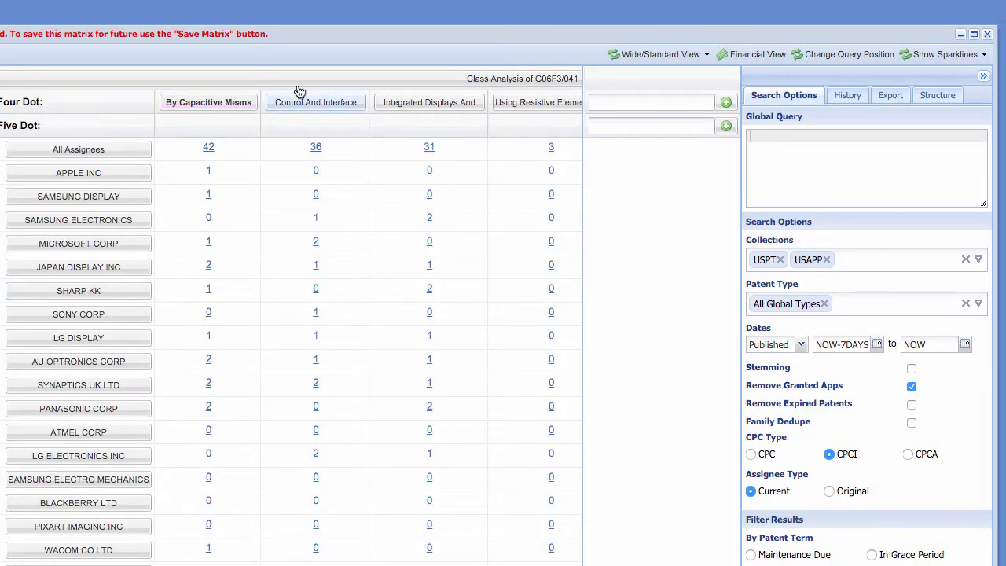
click(287, 101)
click(461, 110)
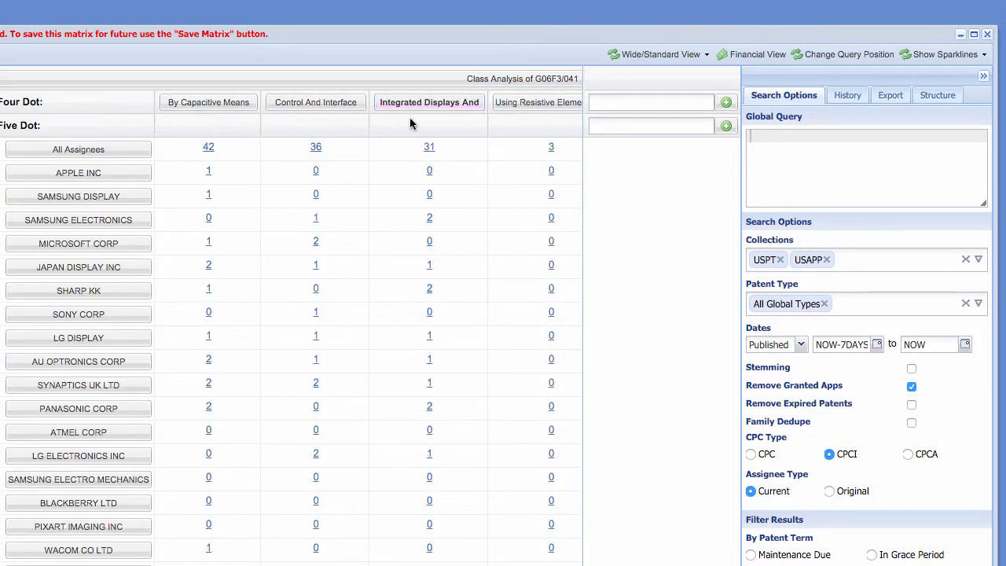
click(528, 103)
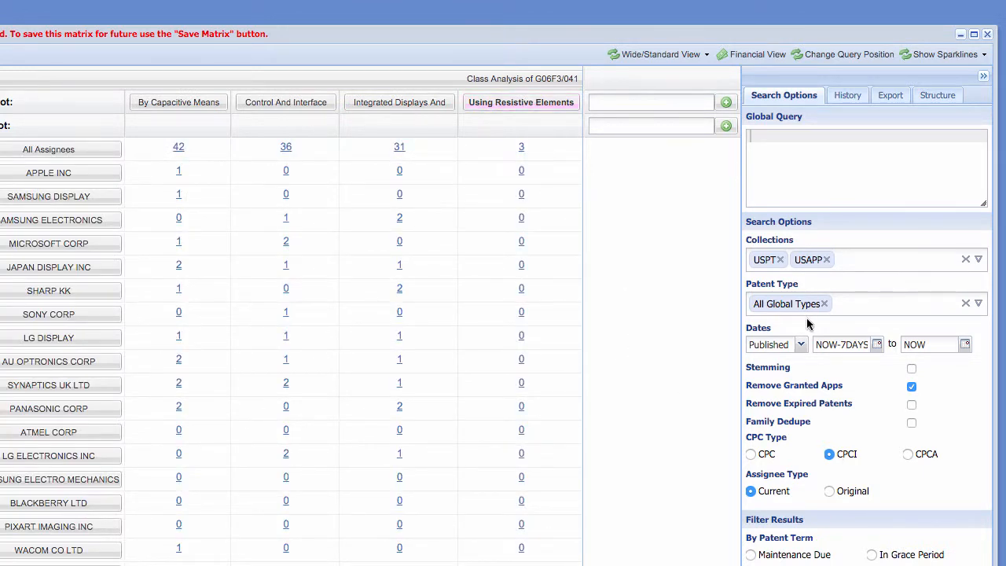
click(328, 82)
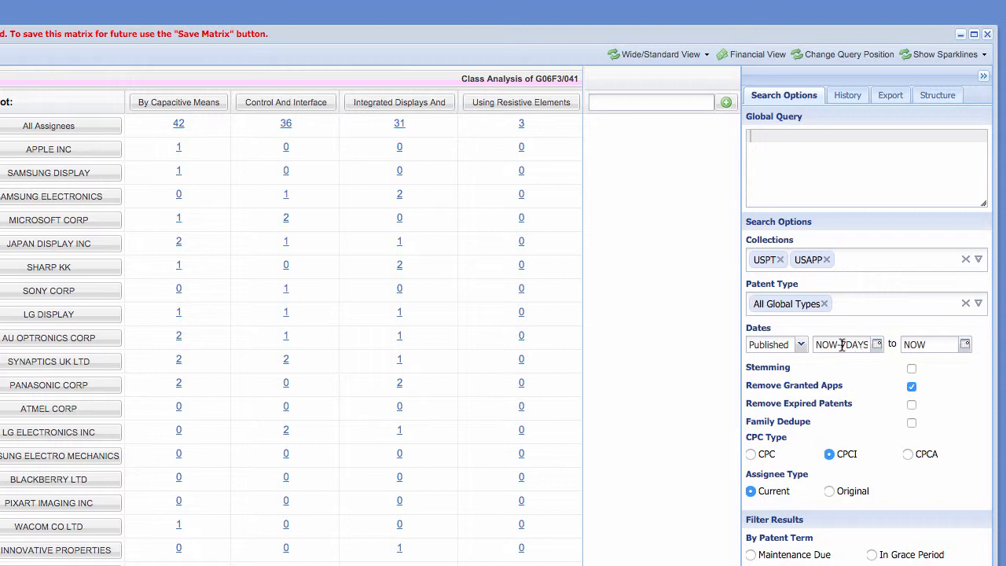
Set the published date range to start at NOW-30YEARS and rerun the matrix.
drag(839, 346, 904, 345)
text(20)
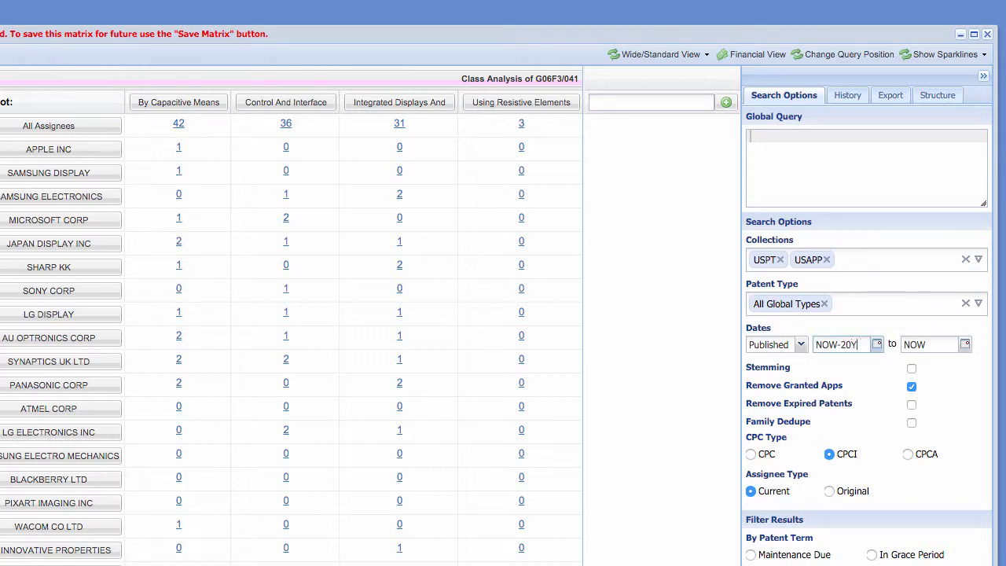
text(YEARS)
key(Tab)
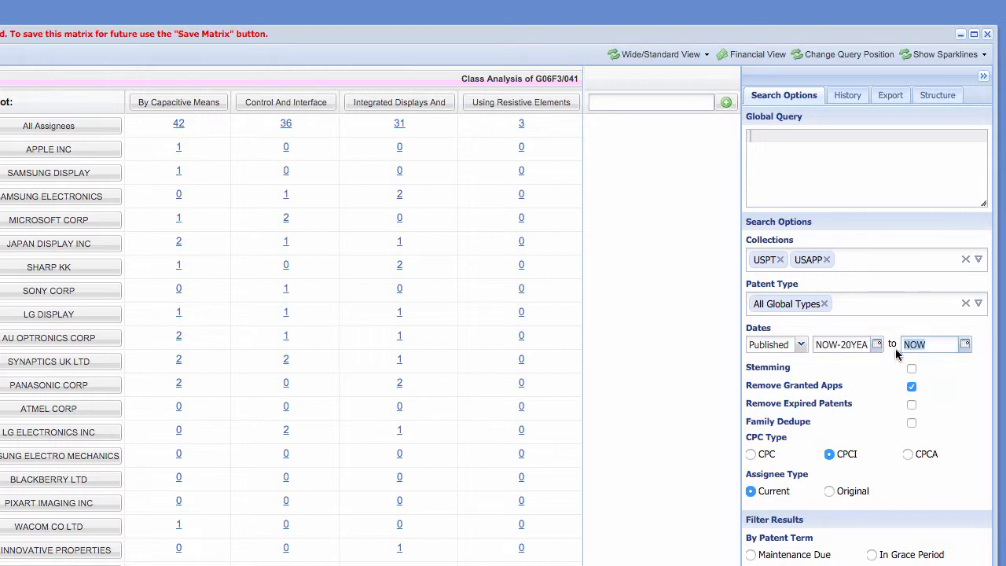
click(849, 344)
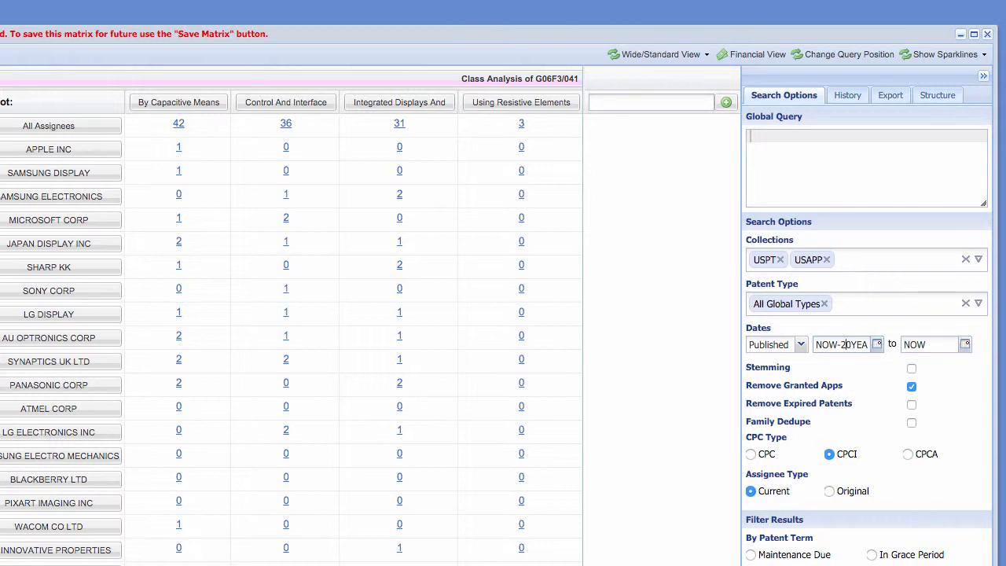
key(BackSpace)
text(3)
key(Tab)
key(Return)
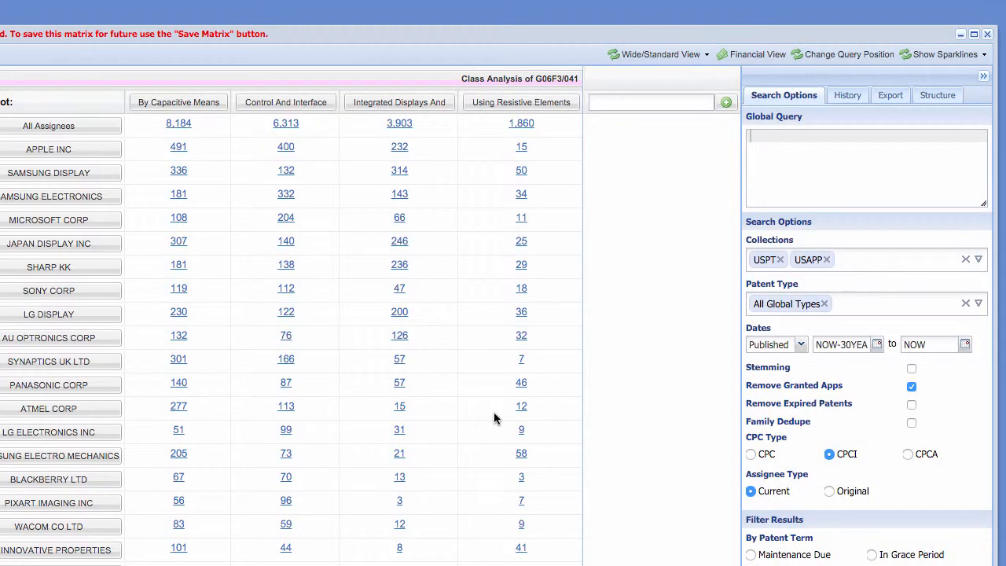
Collapse the search options and examine the assignee counts across all technology columns of the matrix.
drag(584, 34, 603, 32)
click(1001, 79)
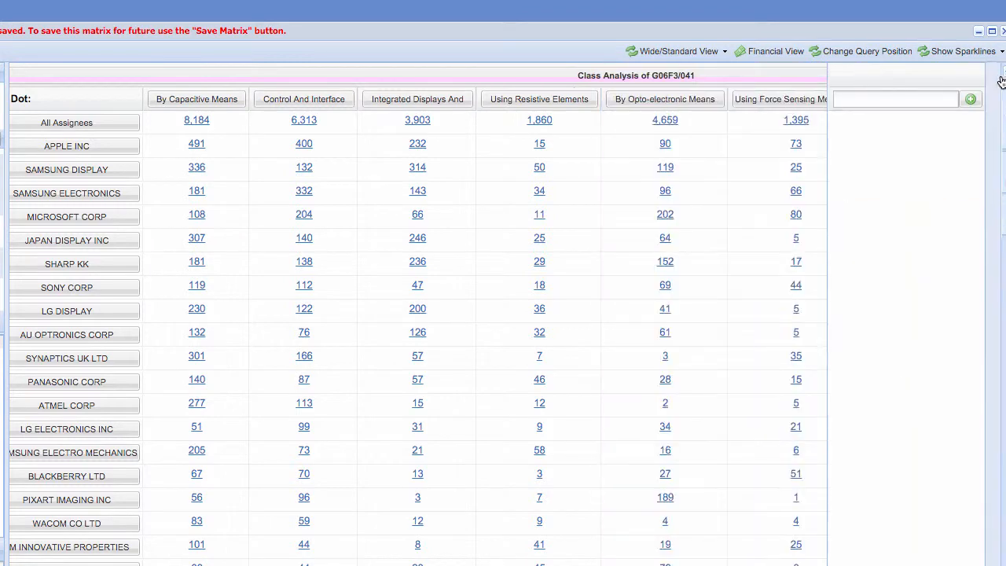
scroll(511, 222, right, 6)
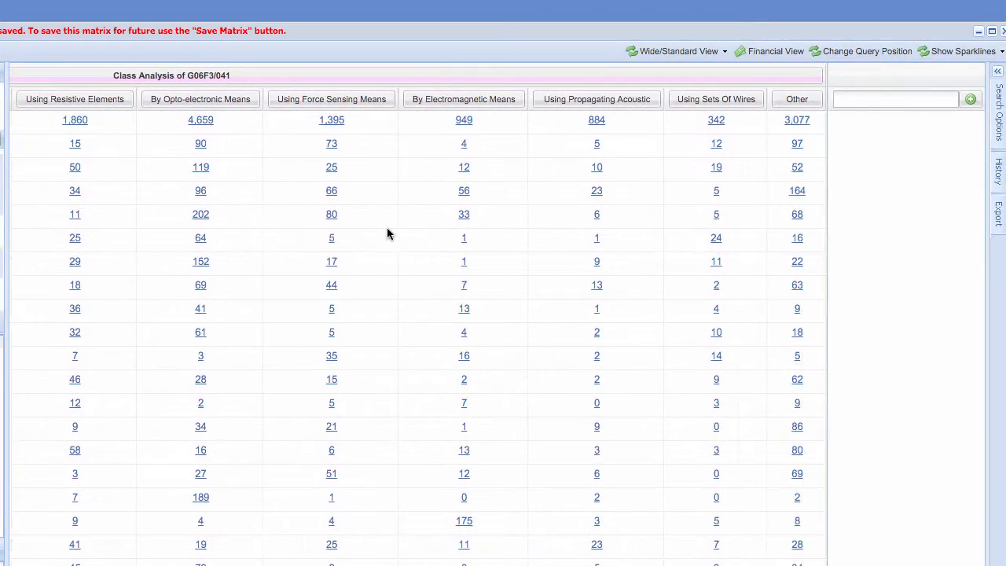
scroll(490, 233, left, 5)
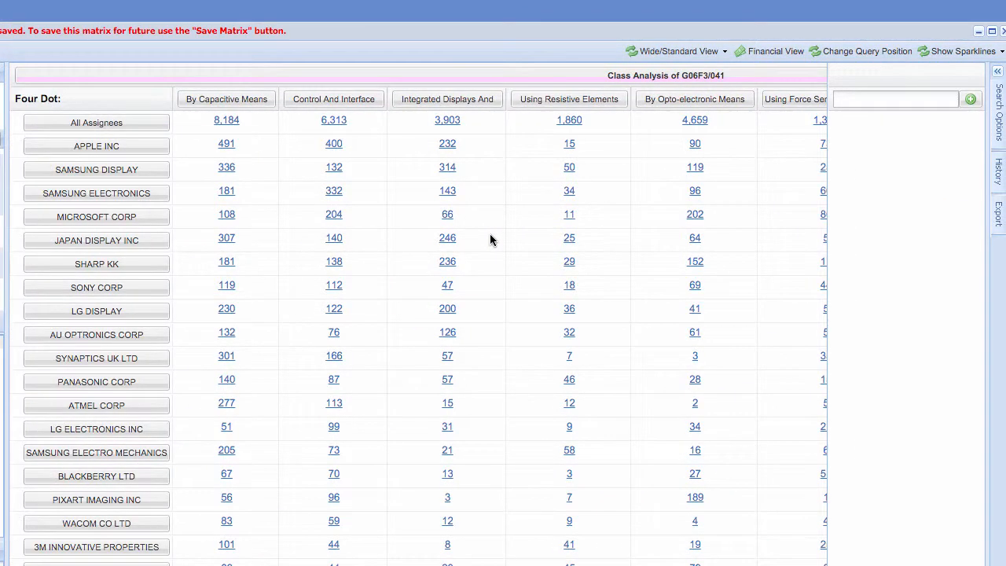
scroll(488, 240, right, 3)
scroll(489, 241, left, 6)
scroll(614, 254, right, 5)
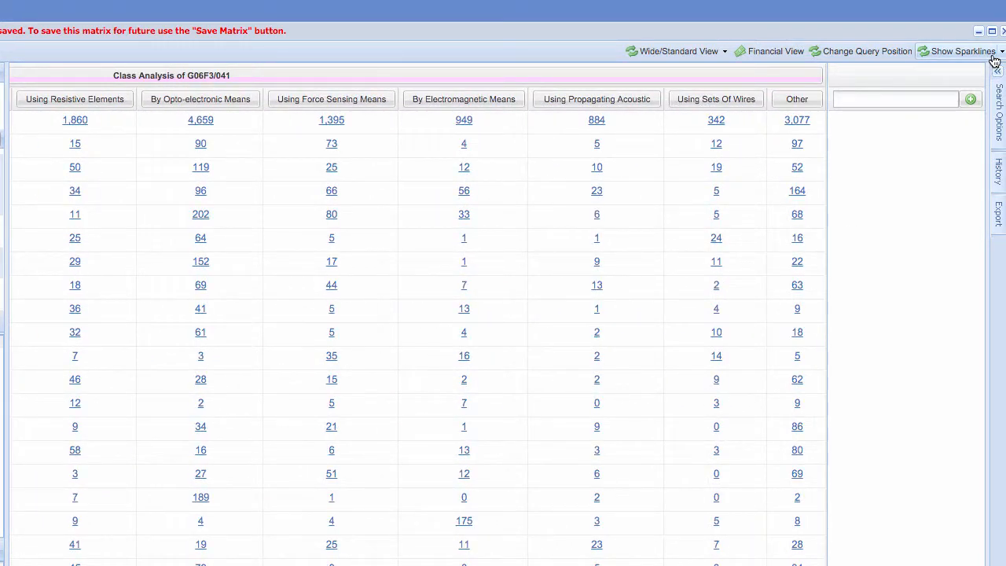
Show sparklines by published date and examine the trends for each assignee and technology.
click(1001, 52)
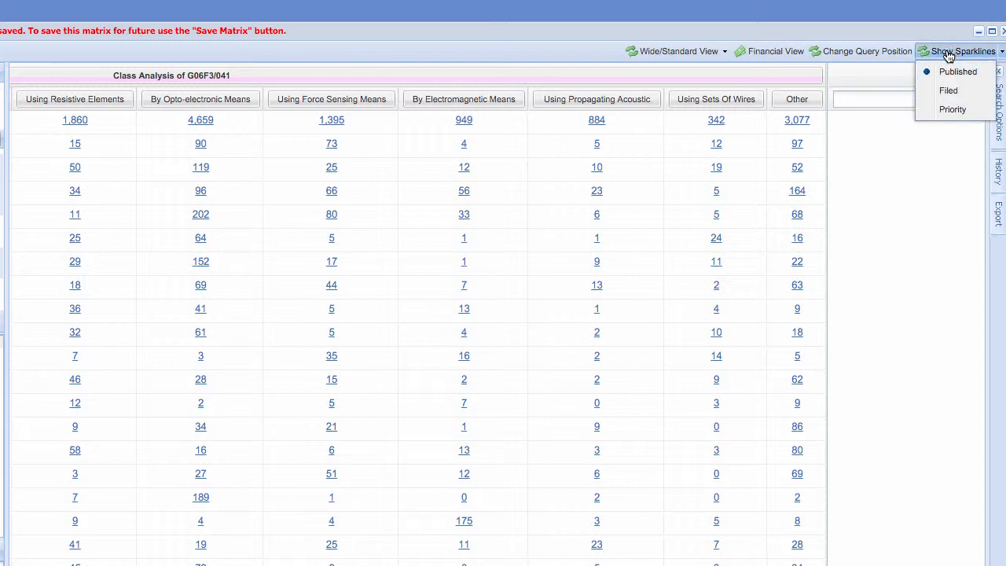
click(953, 71)
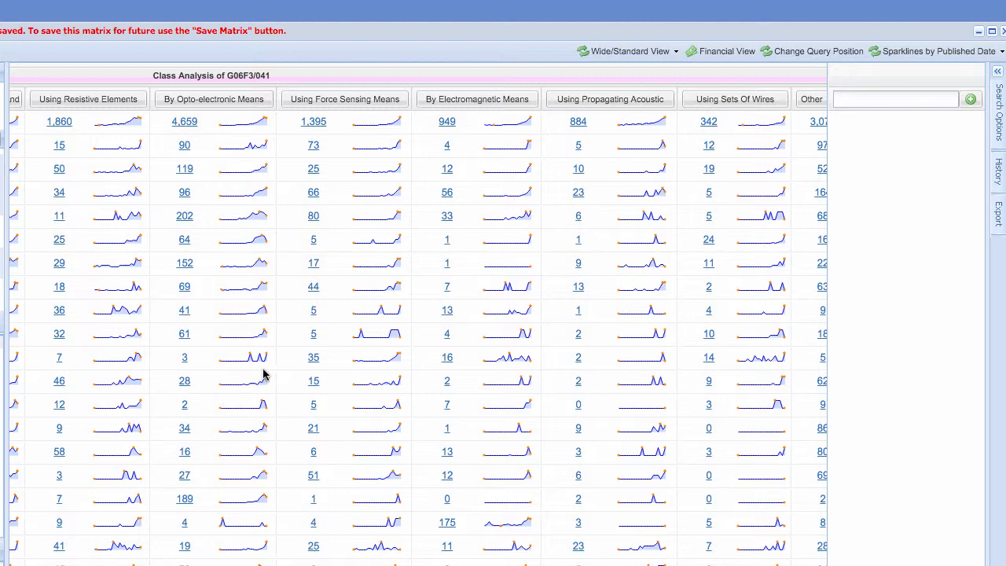
scroll(265, 286, left, 10)
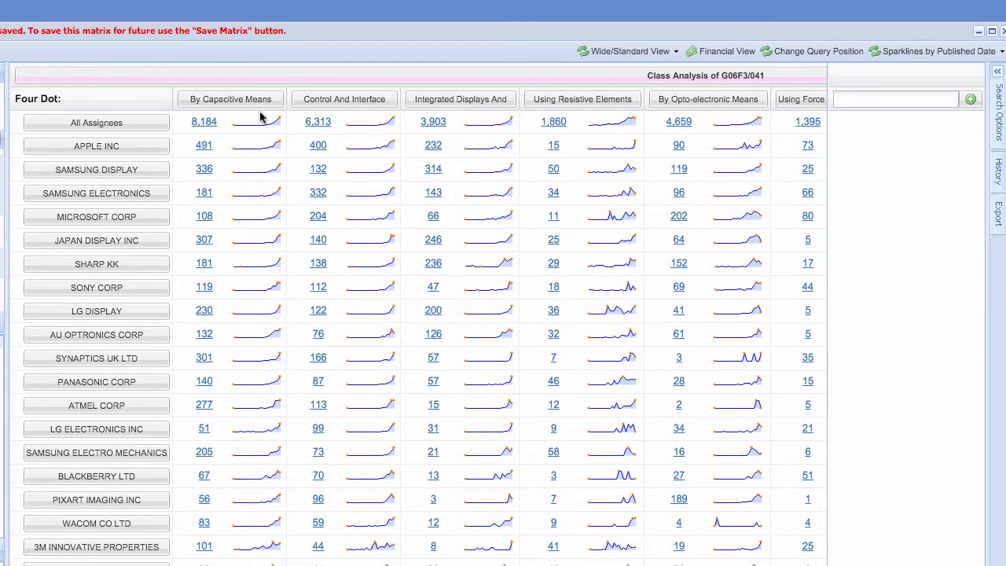
mouse_move(272, 123)
mouse_move(267, 555)
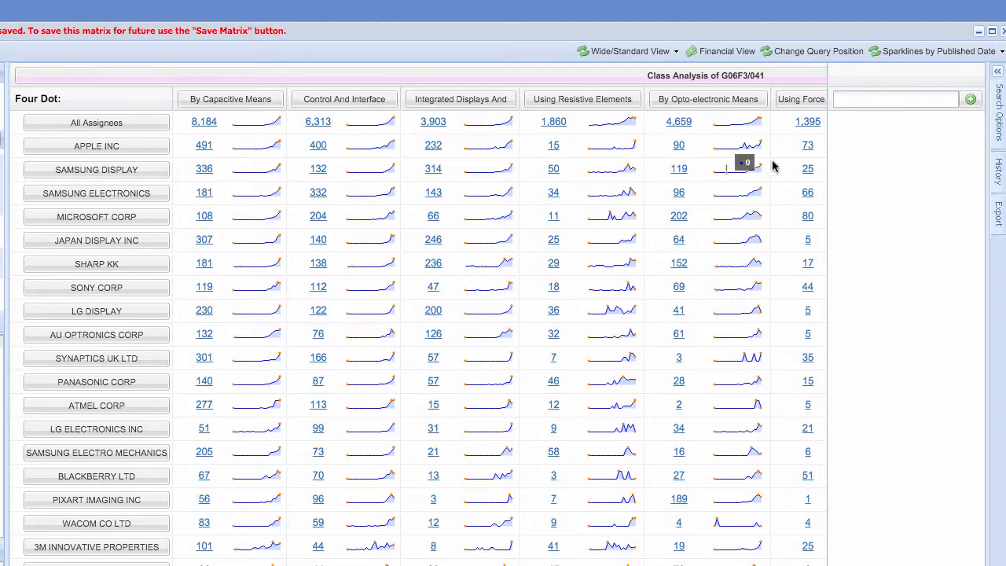
Switch the matrix sparklines to priority date and select the Integrated Displays And column node.
click(987, 56)
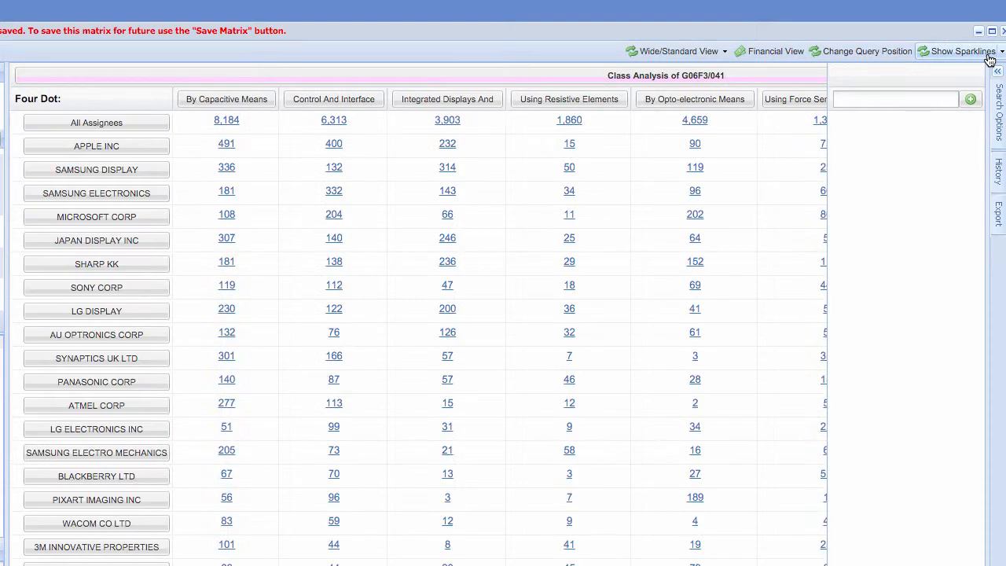
click(1001, 52)
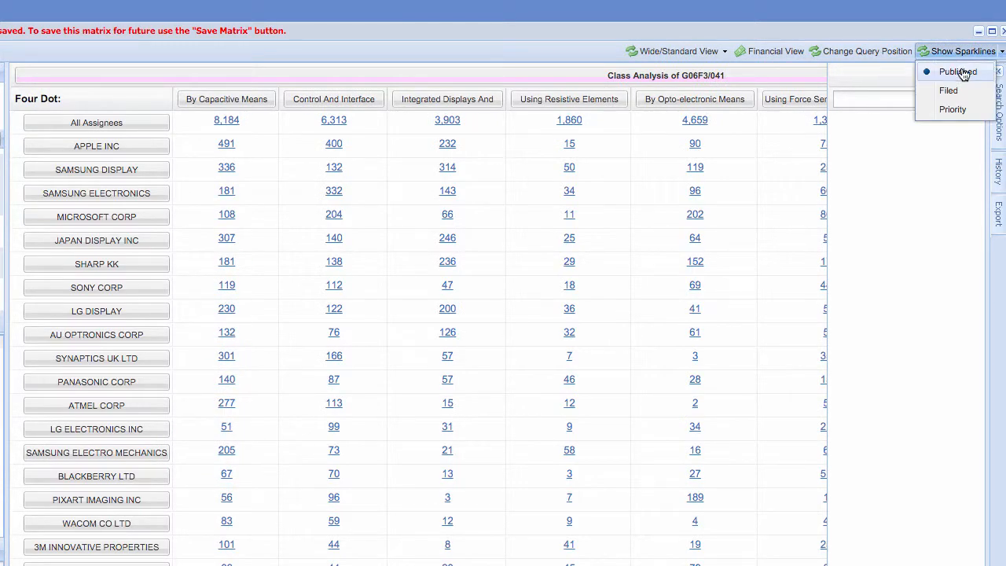
click(953, 109)
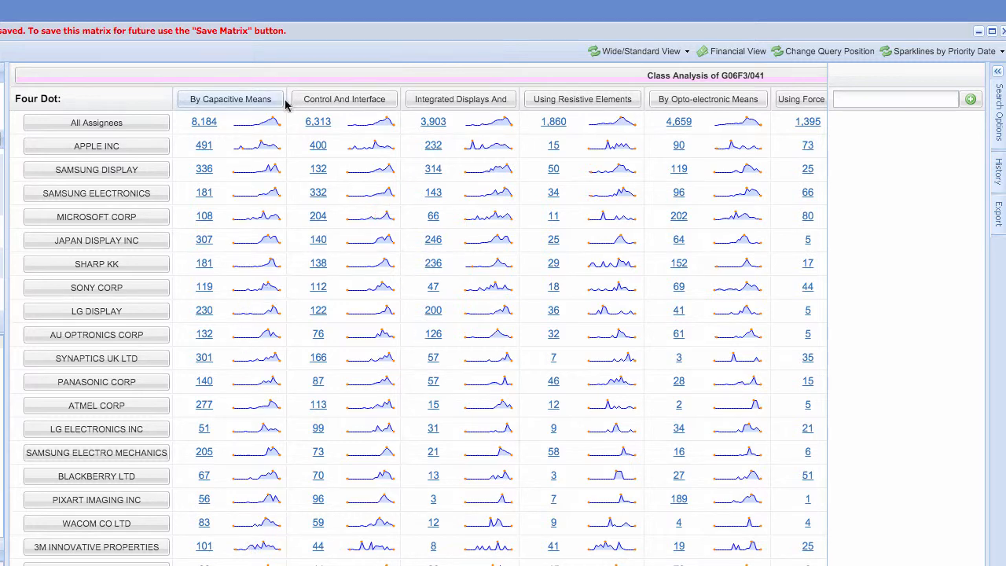
click(321, 102)
click(474, 102)
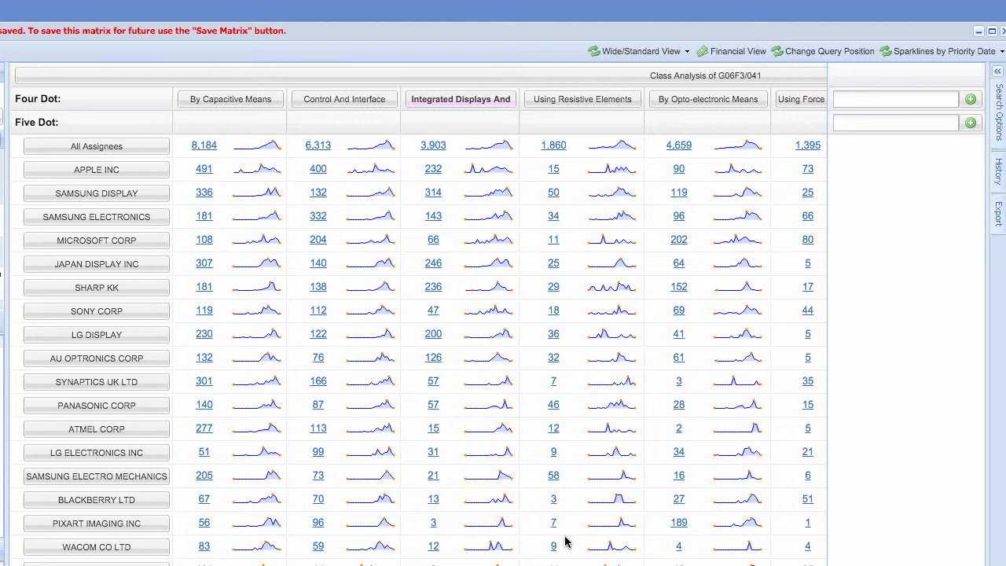
Expand the search options, set the published date range to start at NOW-1MONTHS, and rerun the matrix.
click(997, 71)
mouse_move(862, 400)
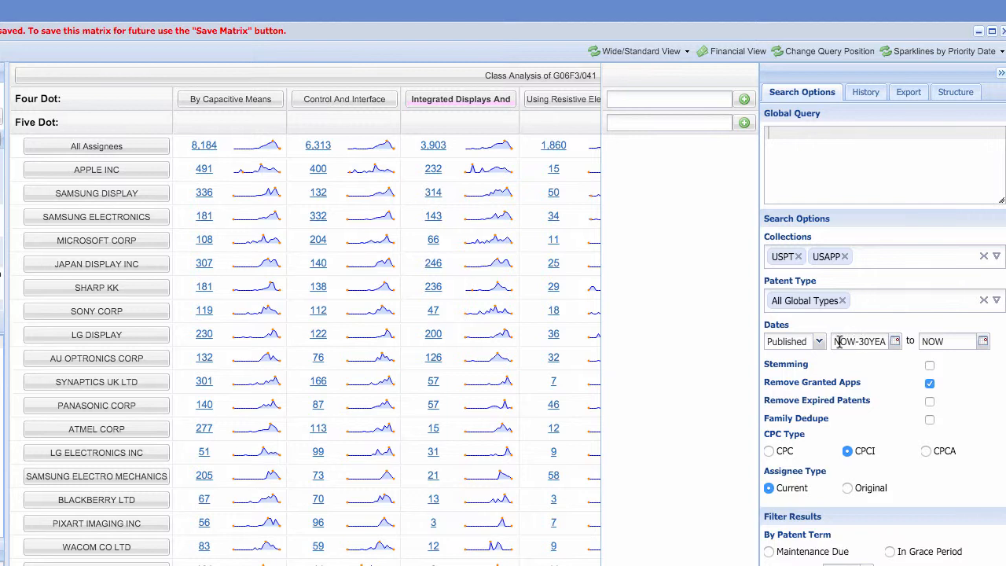
drag(833, 342, 918, 346)
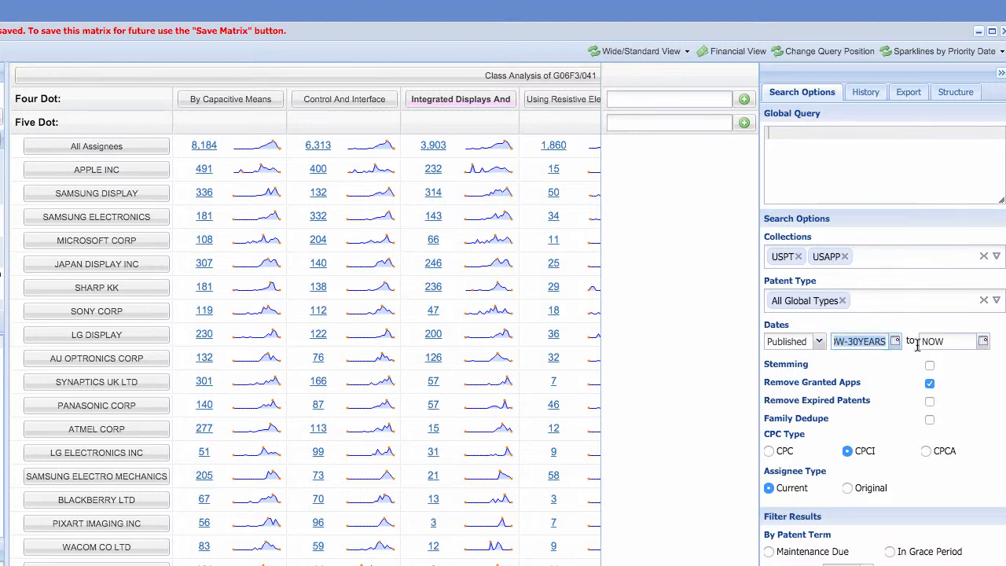
text(NOW-)
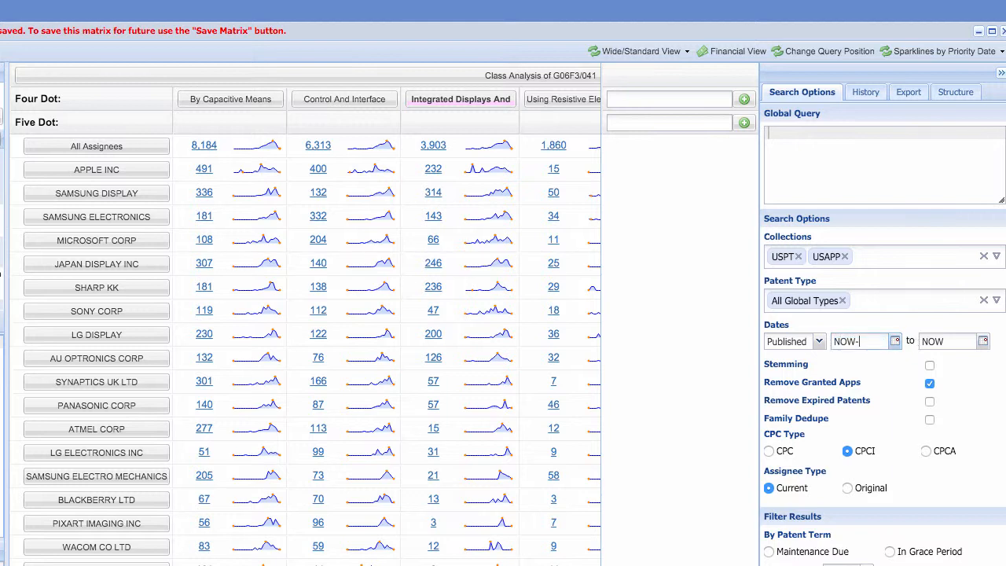
text(1MONTHS)
key(Tab)
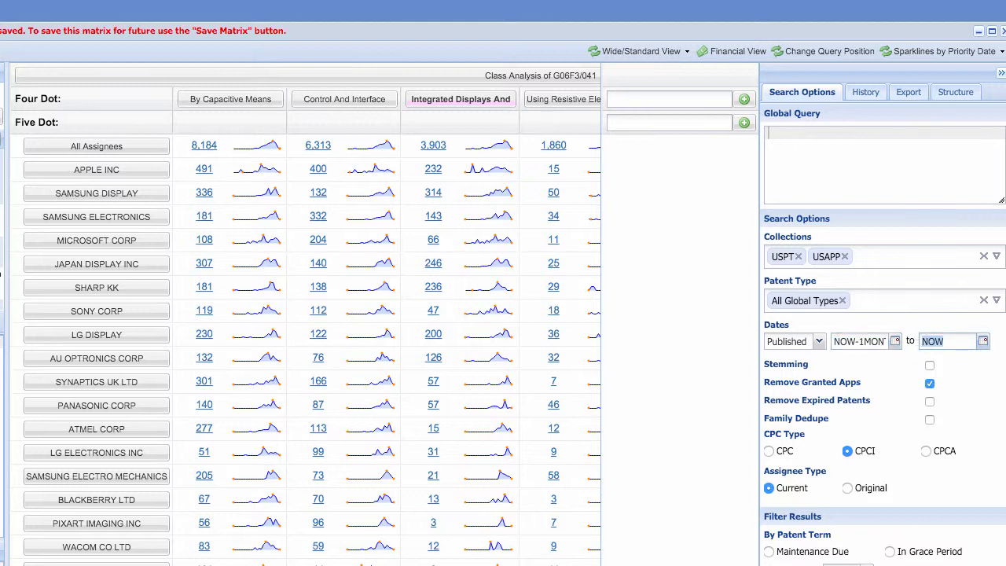
key(Return)
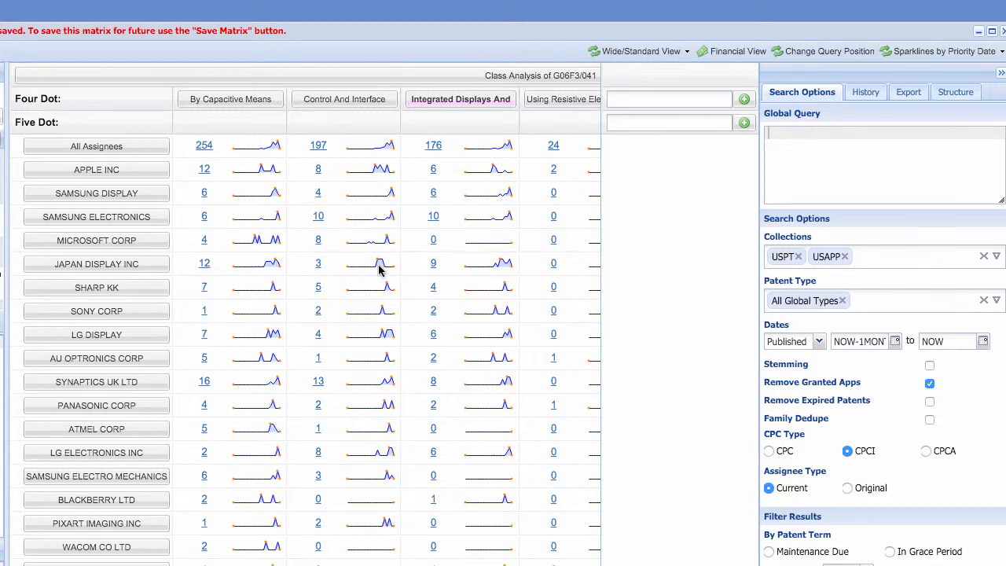
Examine the last month's patent counts and priority-date sparklines for each assignee across the technology columns.
mouse_move(247, 171)
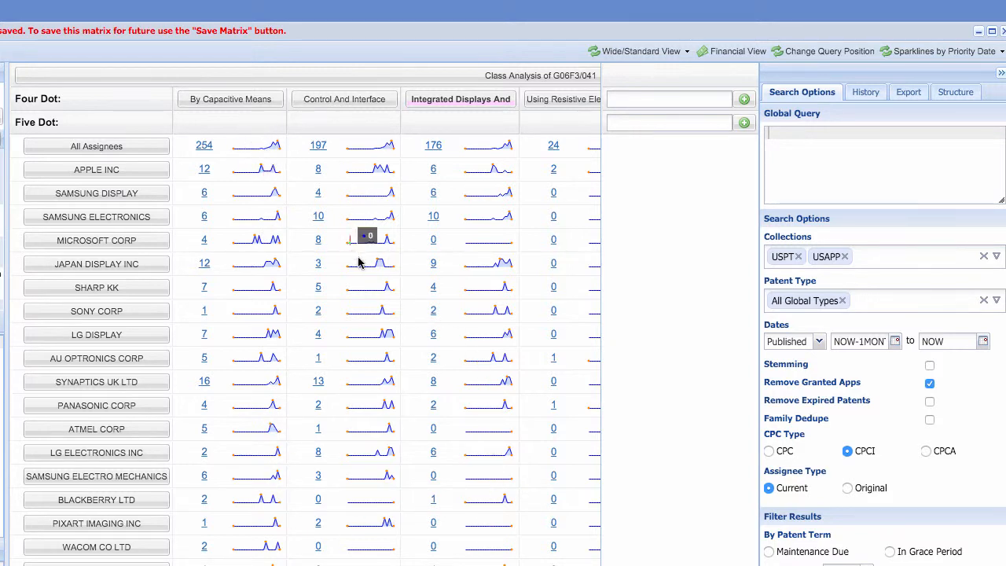
scroll(361, 257, right, 5)
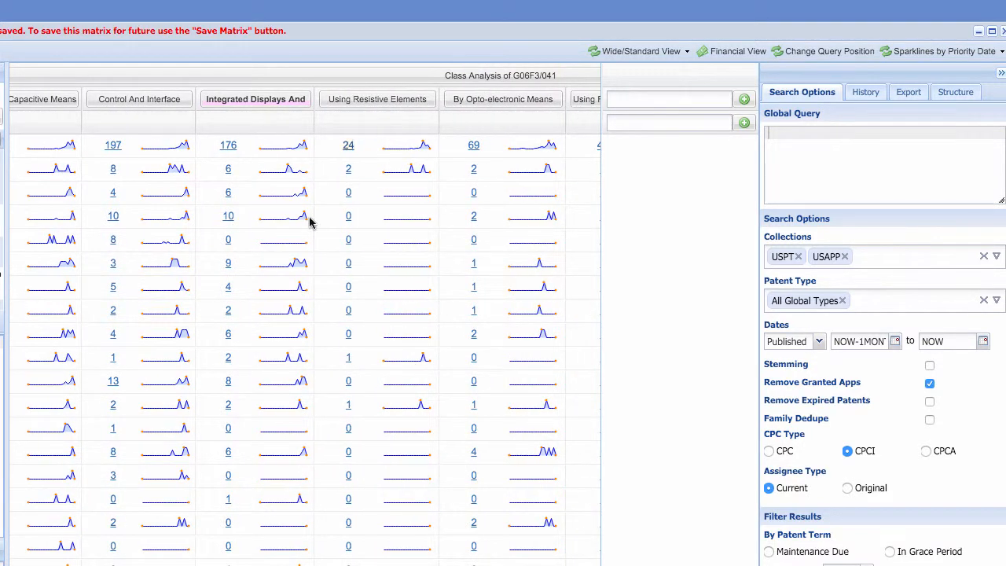
scroll(143, 395, left, 5)
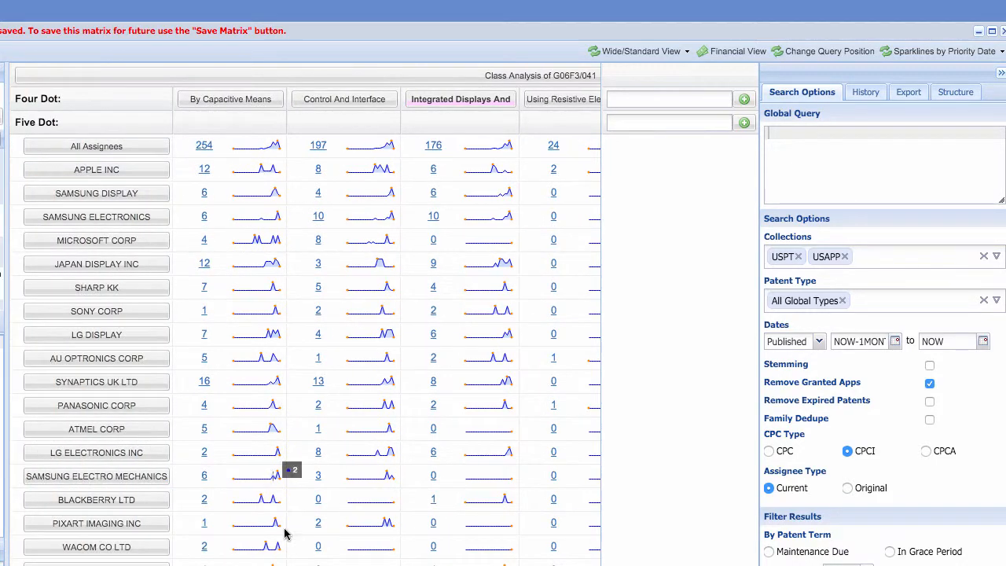
mouse_move(238, 356)
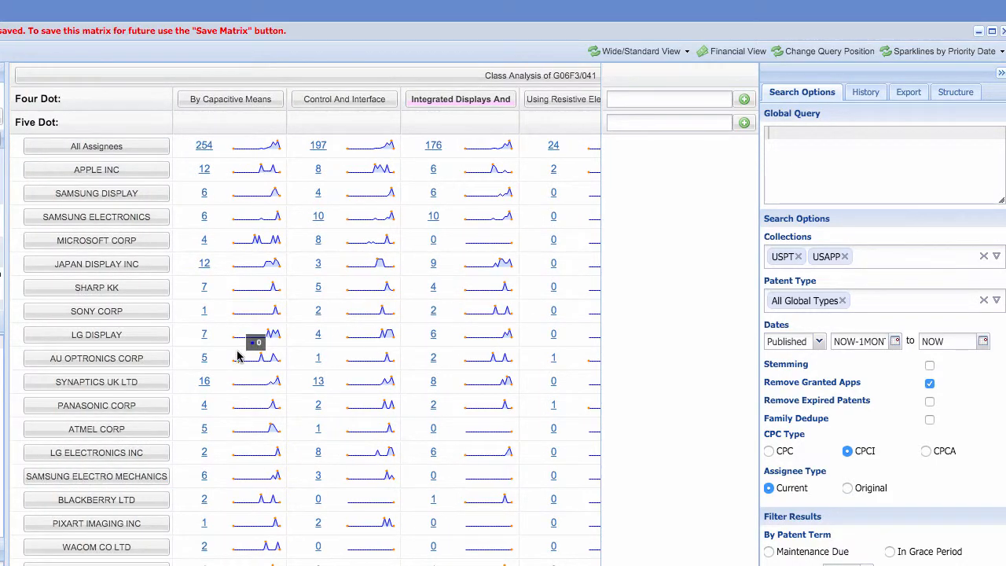